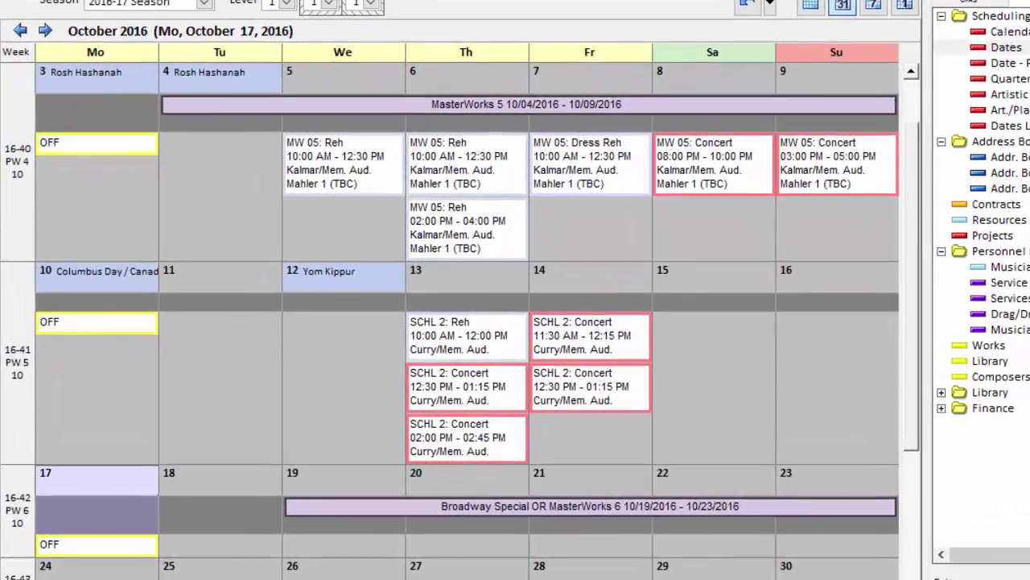
Step: Filter the Dates records to month 10 and season 16-17, then scroll the results
{"action": "mouse_move", "coordinate": [552, 342]}
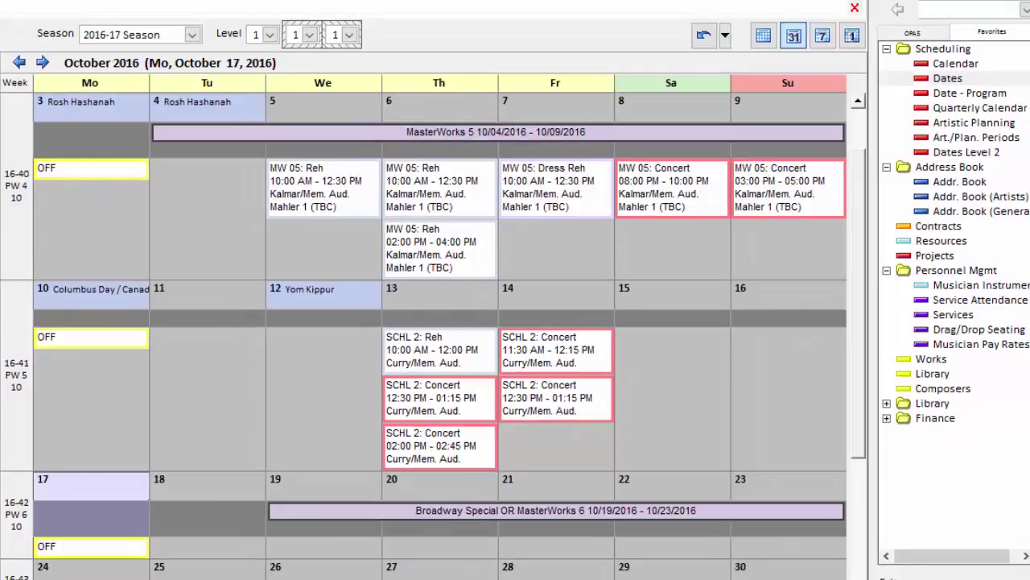
{"action": "left_click", "coordinate": [950, 78]}
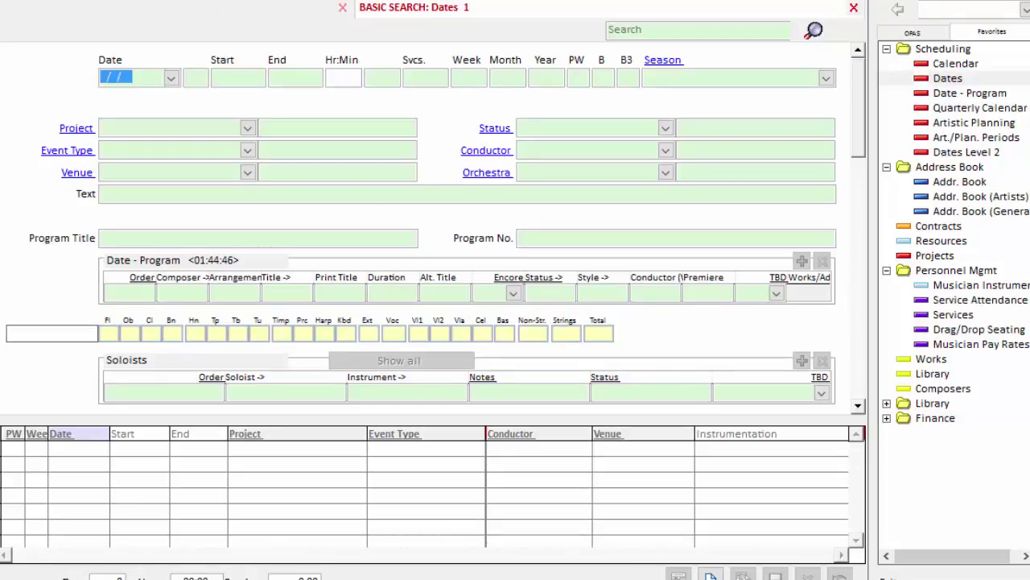
{"action": "left_click", "coordinate": [476, 81]}
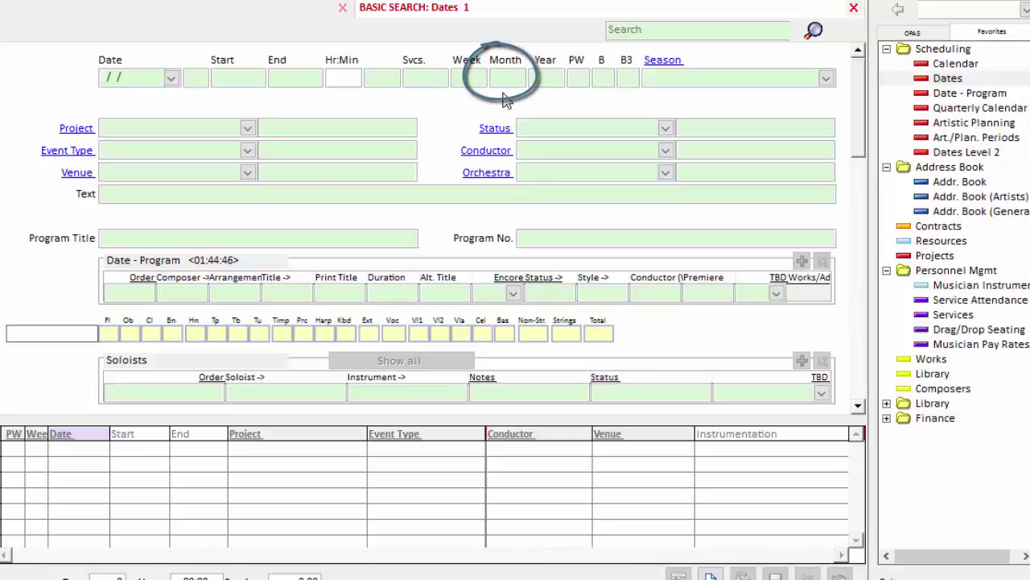
{"action": "key", "text": "Tab"}
{"action": "type", "text": "10"}
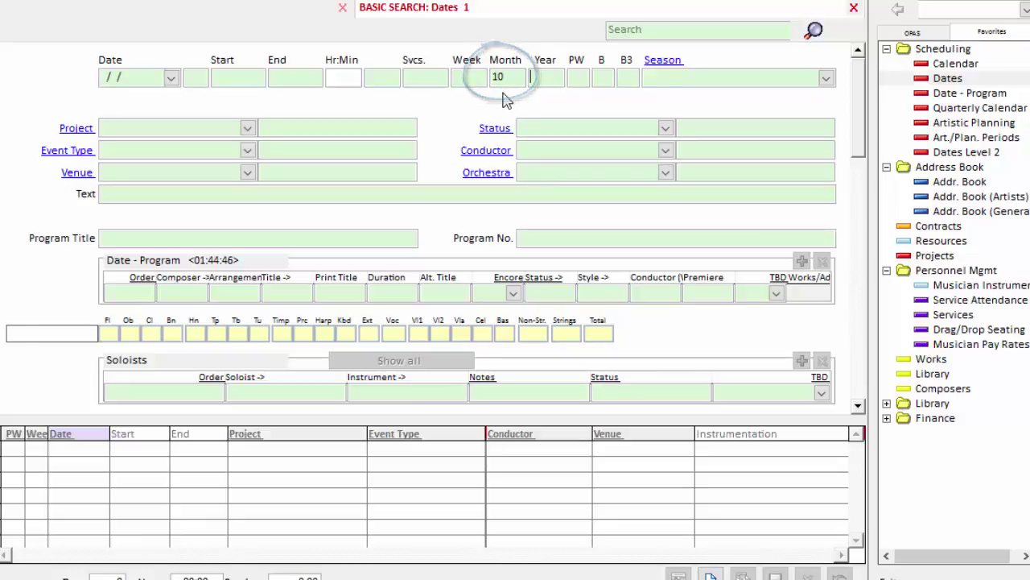
{"action": "left_click", "coordinate": [827, 79]}
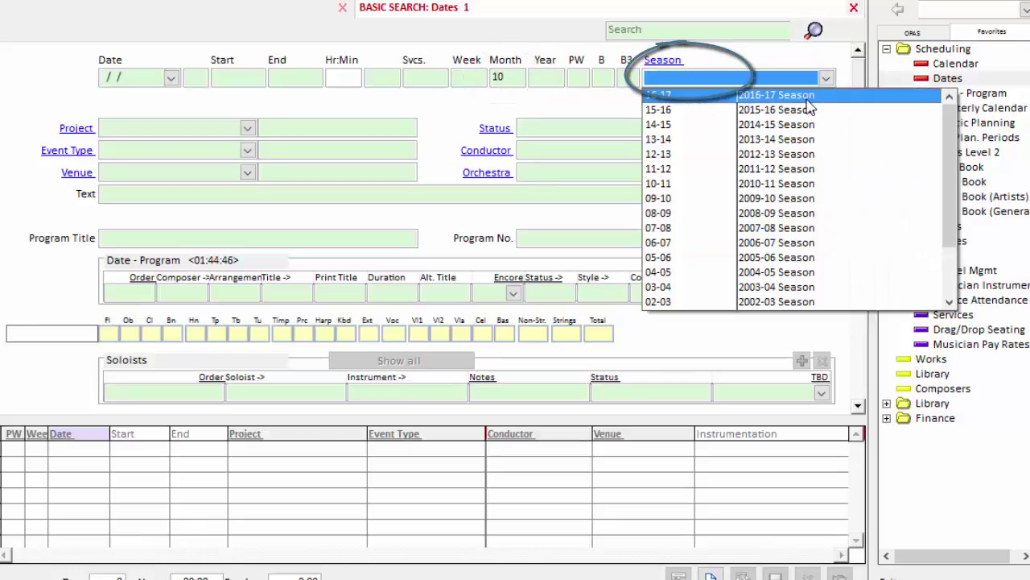
{"action": "left_click", "coordinate": [808, 100]}
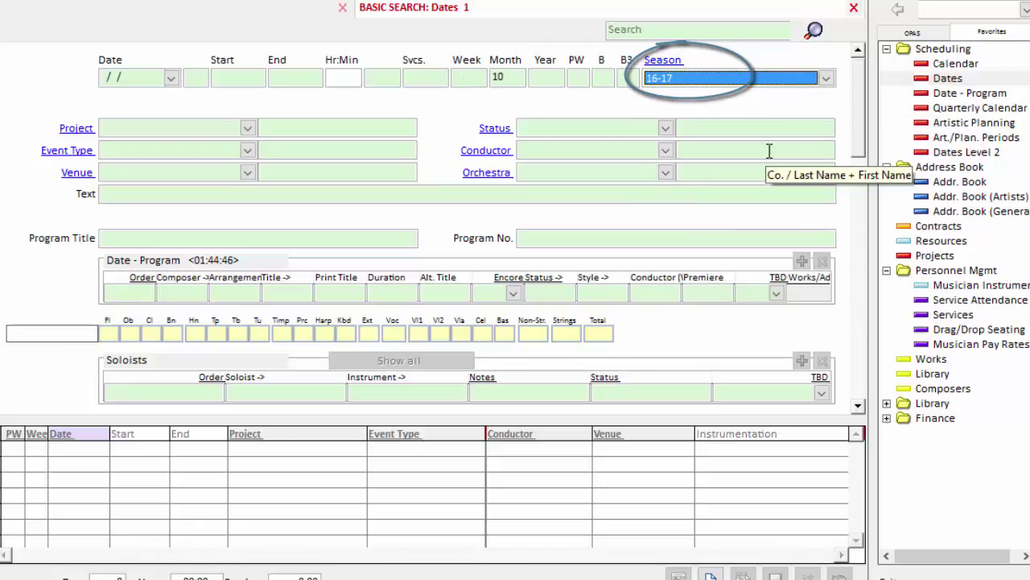
{"action": "key", "text": "Return"}
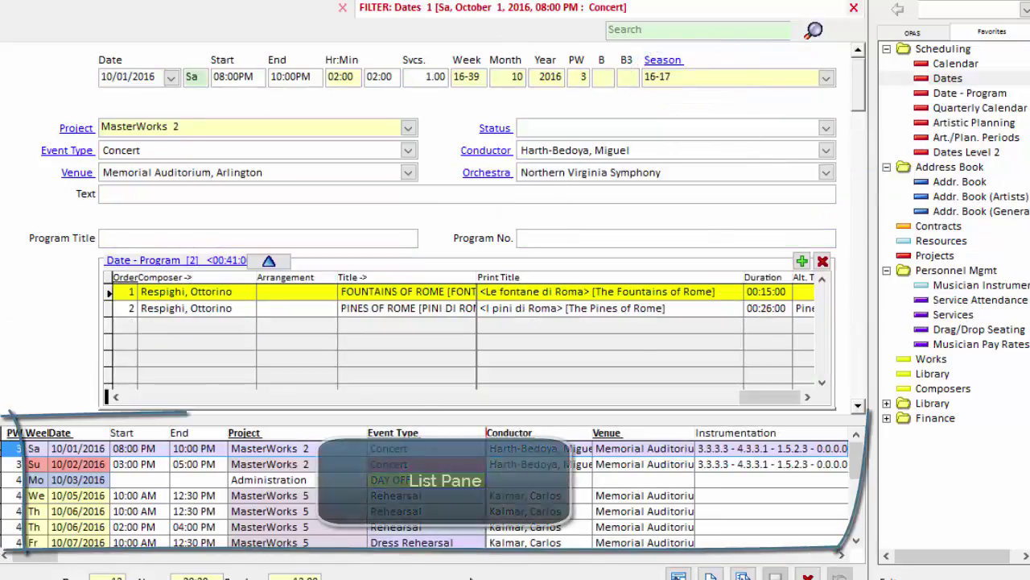
{"action": "scroll", "coordinate": [427, 491], "scroll_direction": "down", "scroll_amount": 3}
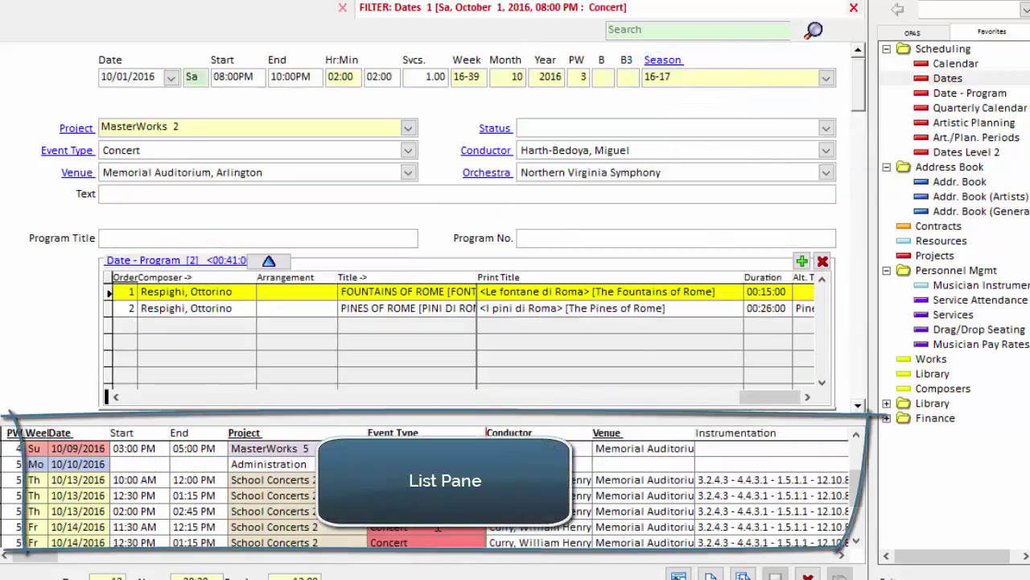
Step: Select the 13 October 12:30 PM School Concerts 2 concert and focus its program list
{"action": "left_click", "coordinate": [433, 466]}
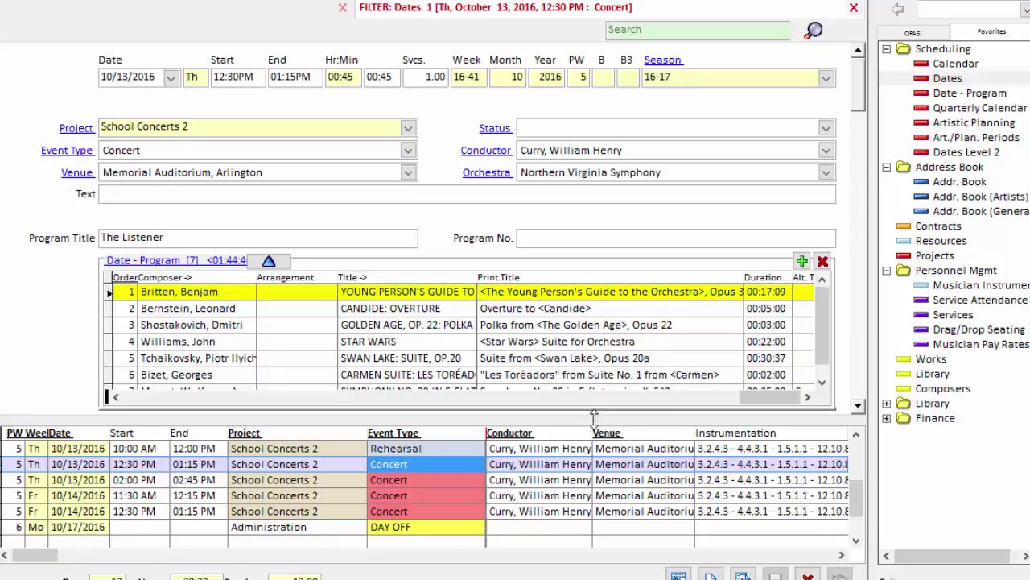
{"action": "left_click", "coordinate": [443, 492]}
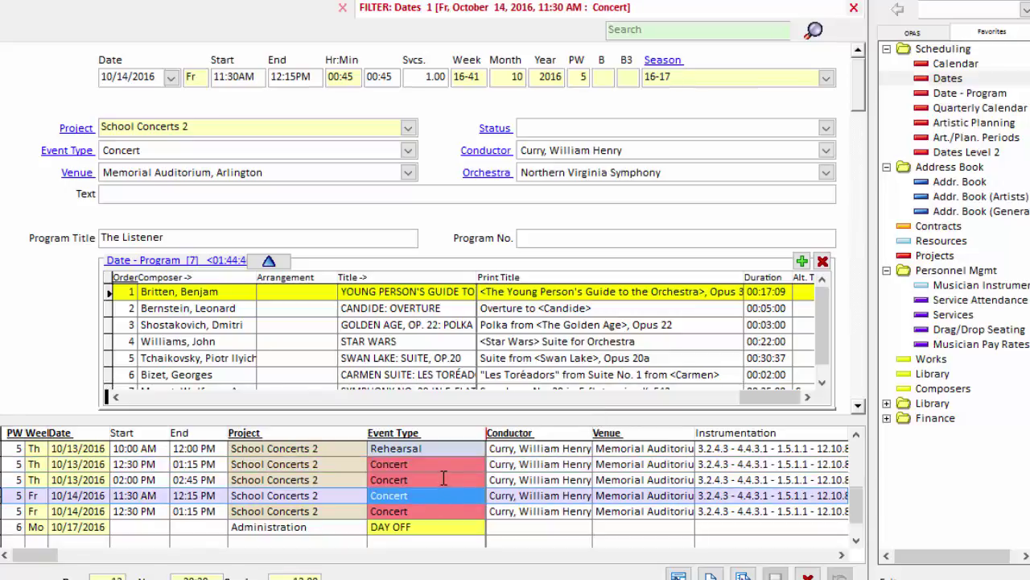
{"action": "left_click", "coordinate": [443, 464]}
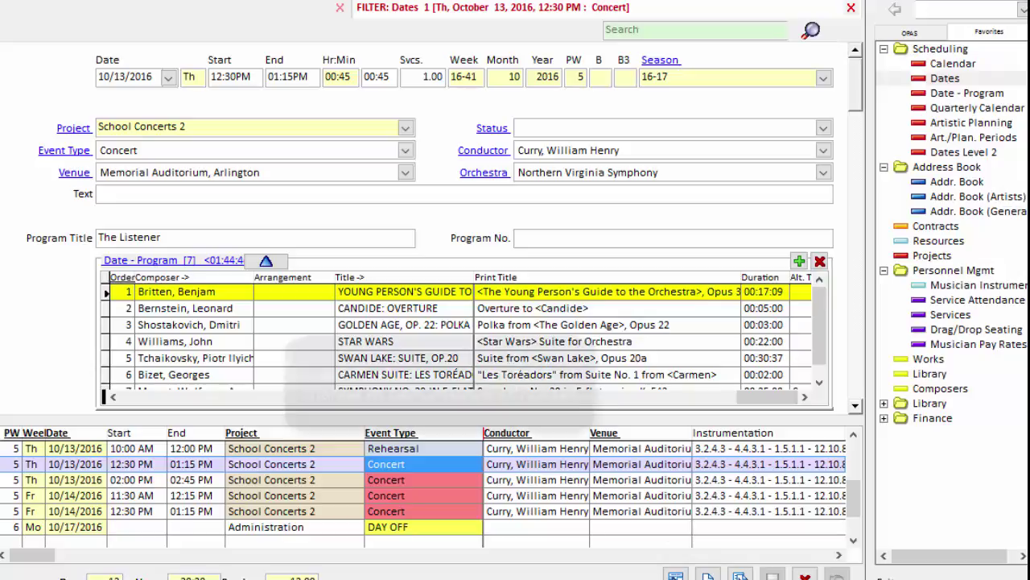
{"action": "left_click", "coordinate": [431, 292]}
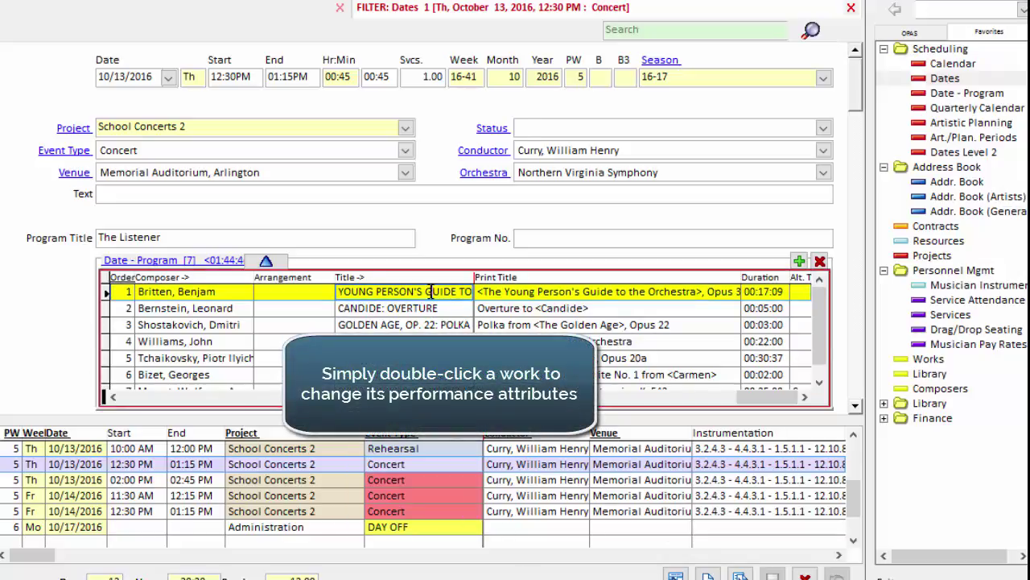
Step: Open the Young Person's Guide program entry and scroll down to its movements grid
{"action": "double_click", "coordinate": [529, 294]}
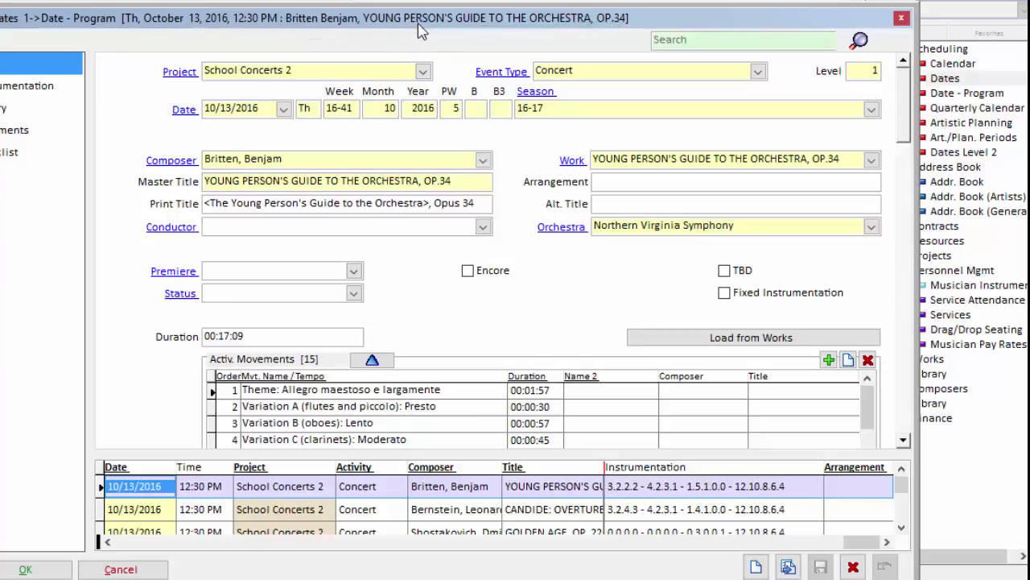
{"action": "left_click", "coordinate": [903, 440]}
{"action": "left_click", "coordinate": [904, 441]}
{"action": "left_click", "coordinate": [904, 441]}
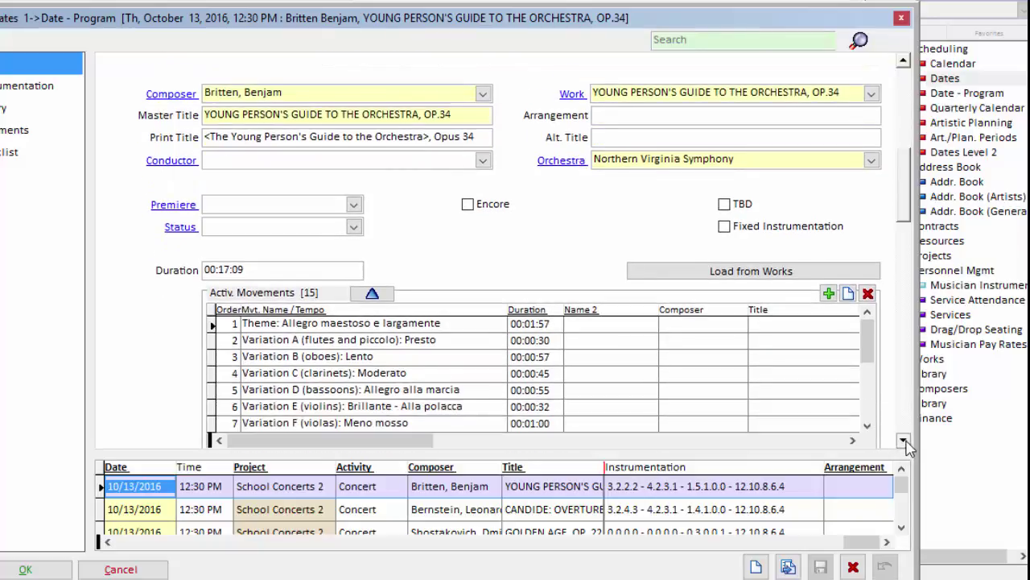
{"action": "left_click", "coordinate": [904, 441]}
{"action": "left_click", "coordinate": [904, 441]}
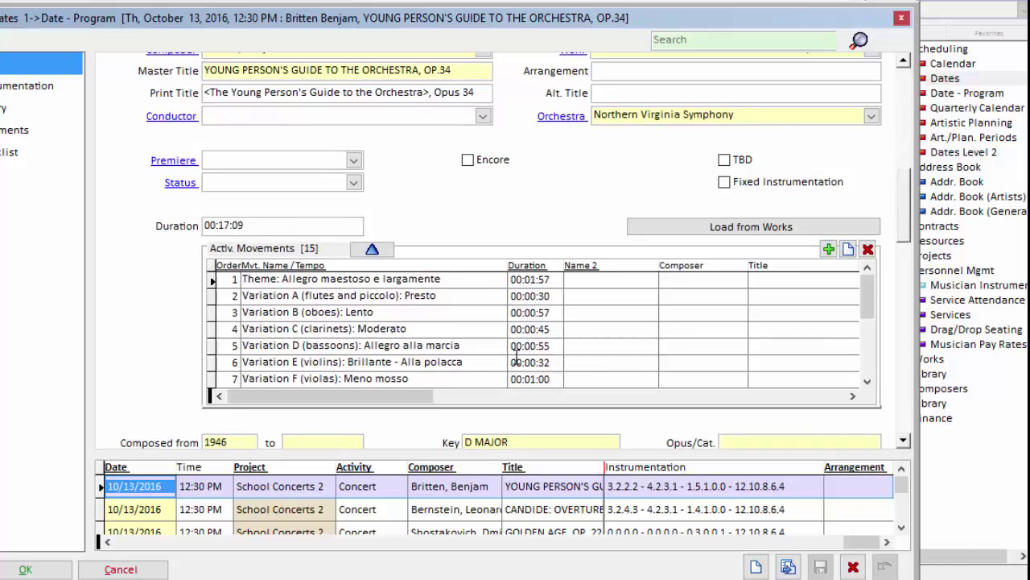
Step: Select the Variation B (oboes) and Variation F (violas) movement rows
{"action": "left_click", "coordinate": [439, 314]}
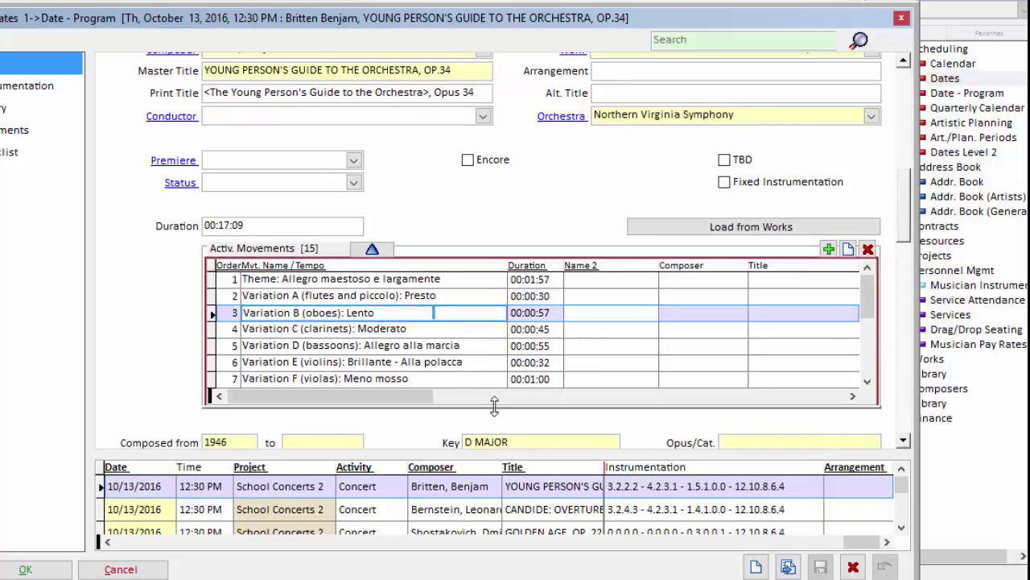
{"action": "left_click", "coordinate": [470, 380]}
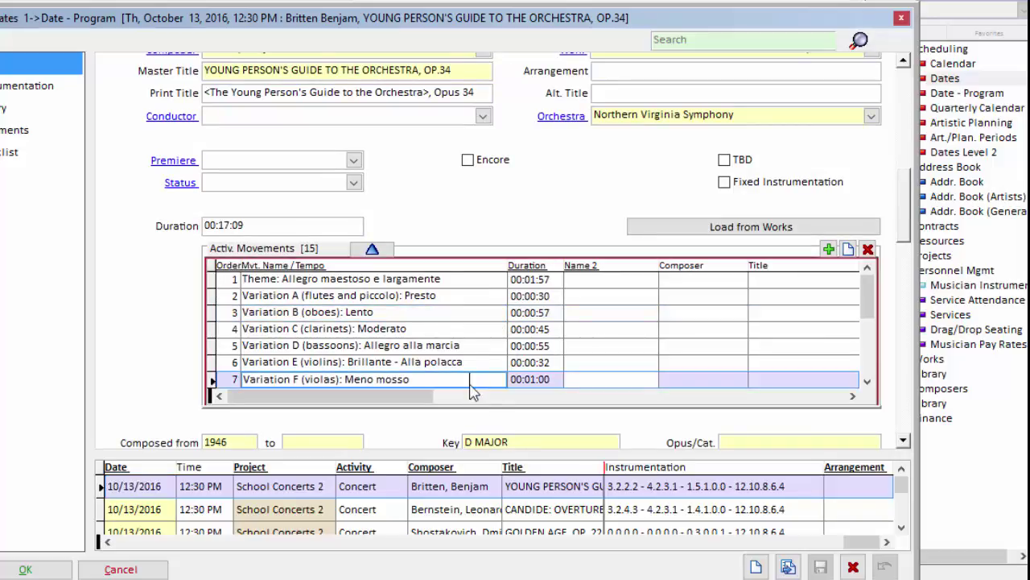
{"action": "scroll", "coordinate": [475, 354], "scroll_direction": "down", "scroll_amount": 2}
{"action": "scroll", "coordinate": [470, 364], "scroll_direction": "up", "scroll_amount": 2}
Step: Delete the Theme movement and save the change to all project performances with Yes to All
{"action": "left_click", "coordinate": [465, 283]}
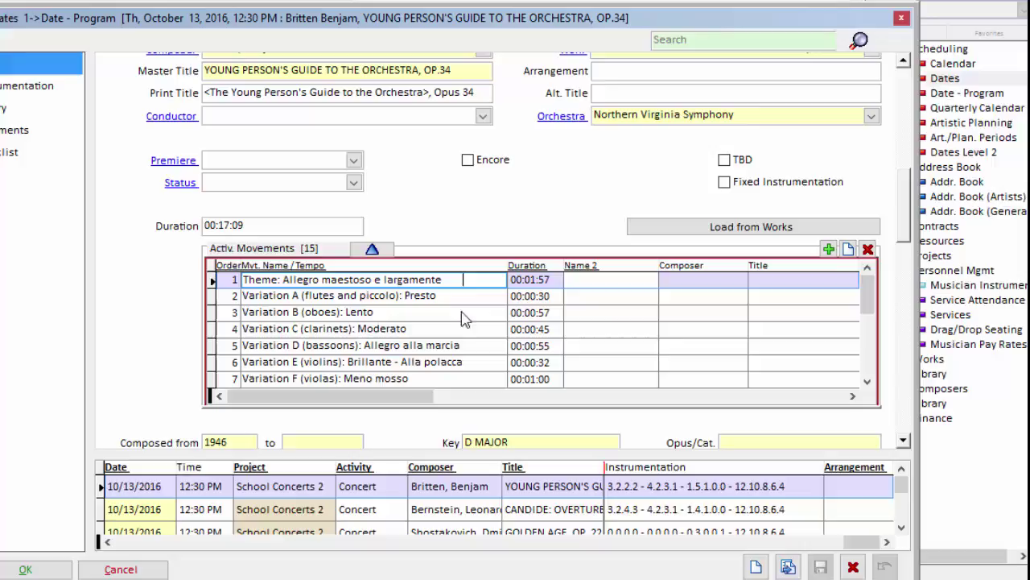
{"action": "left_click", "coordinate": [868, 251]}
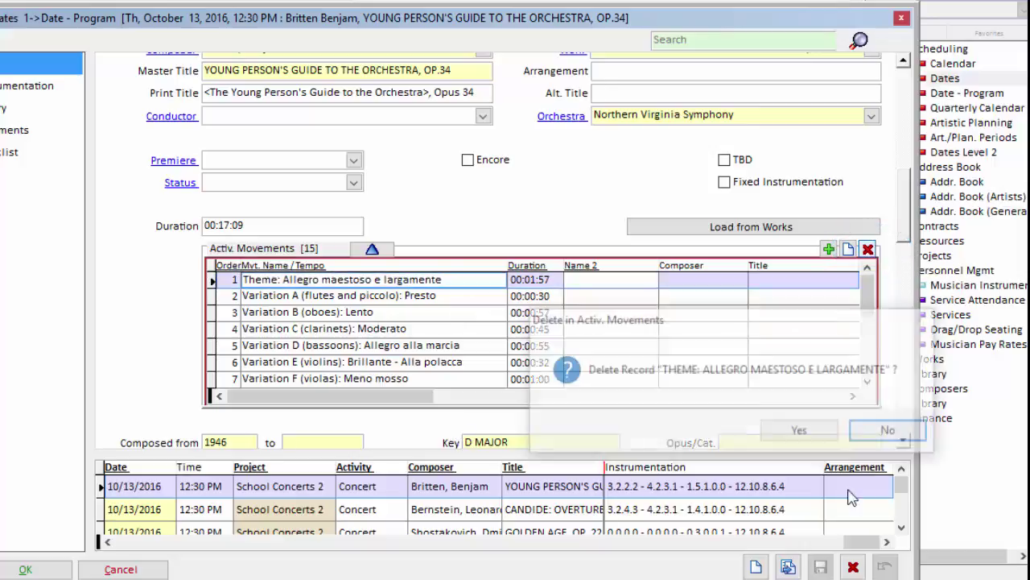
{"action": "left_click", "coordinate": [785, 432]}
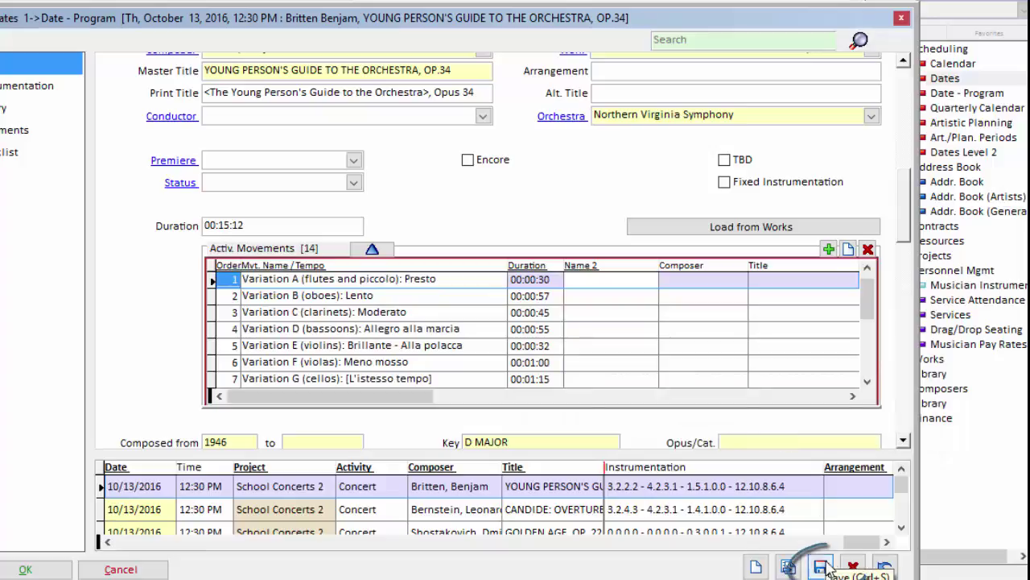
{"action": "left_click", "coordinate": [821, 566]}
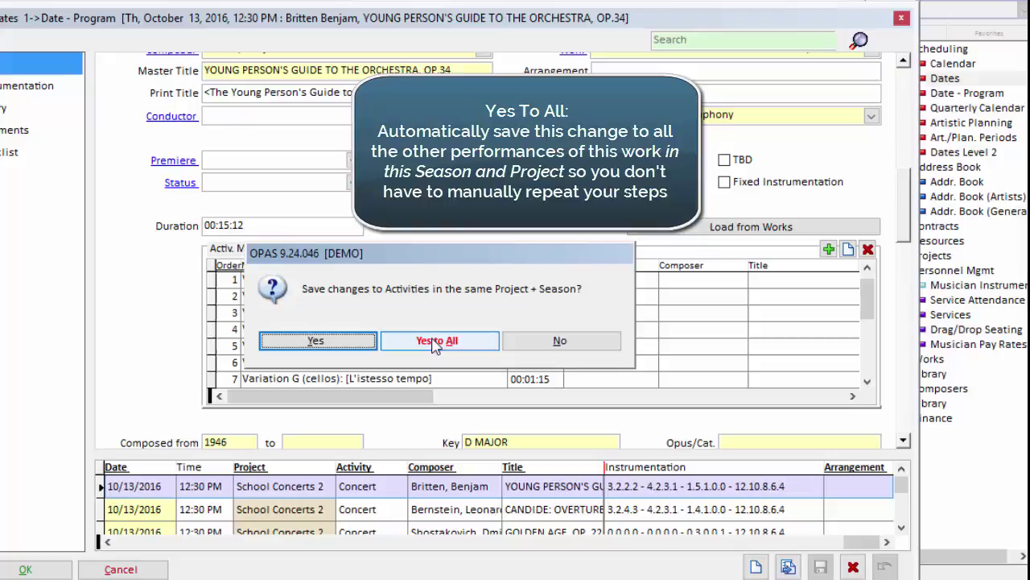
{"action": "left_click", "coordinate": [435, 344]}
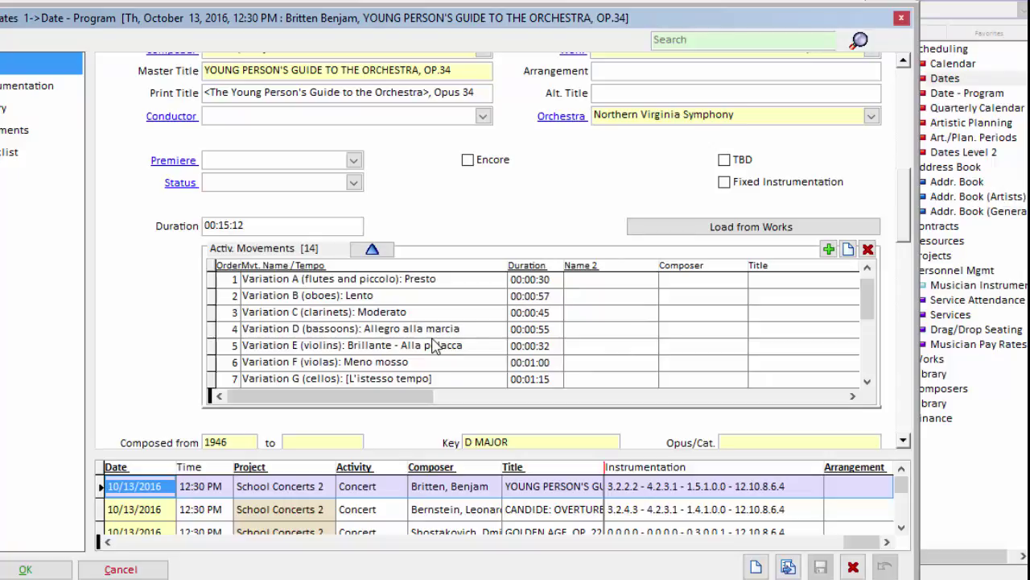
Step: Delete Variation A, save to all project activities, then select Variation G for removal
{"action": "left_click", "coordinate": [460, 280]}
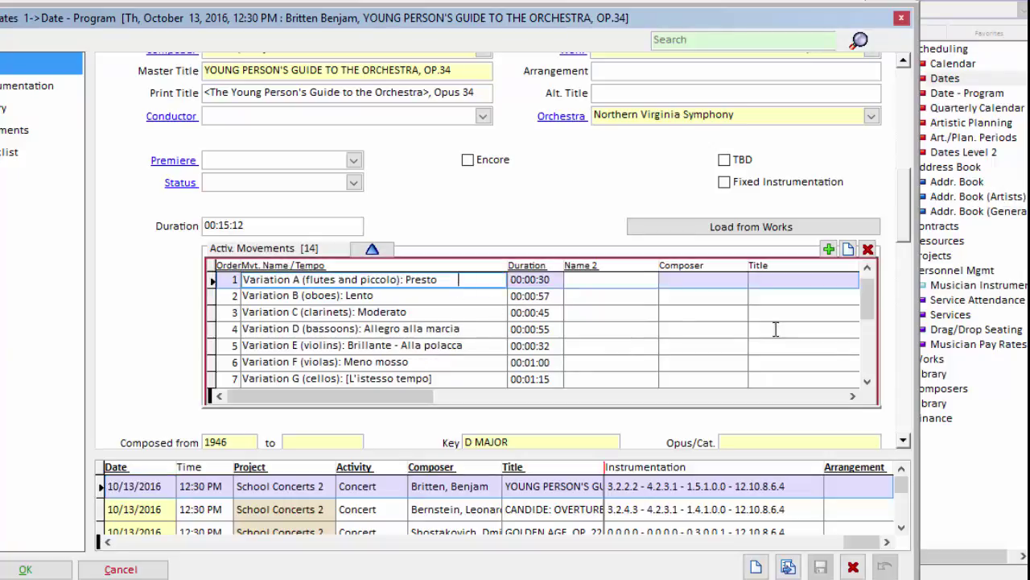
{"action": "left_click", "coordinate": [867, 249]}
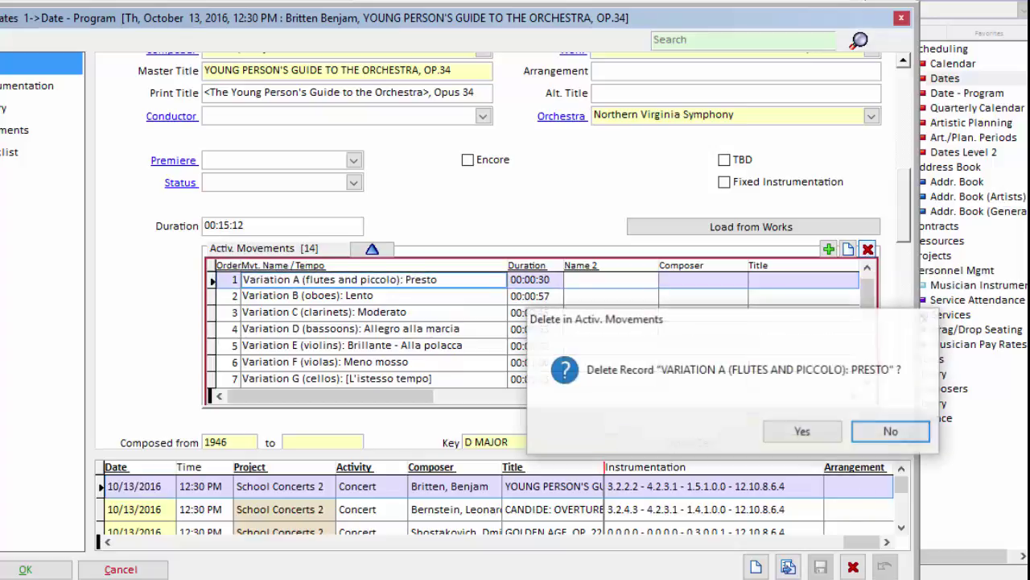
{"action": "left_click", "coordinate": [801, 431]}
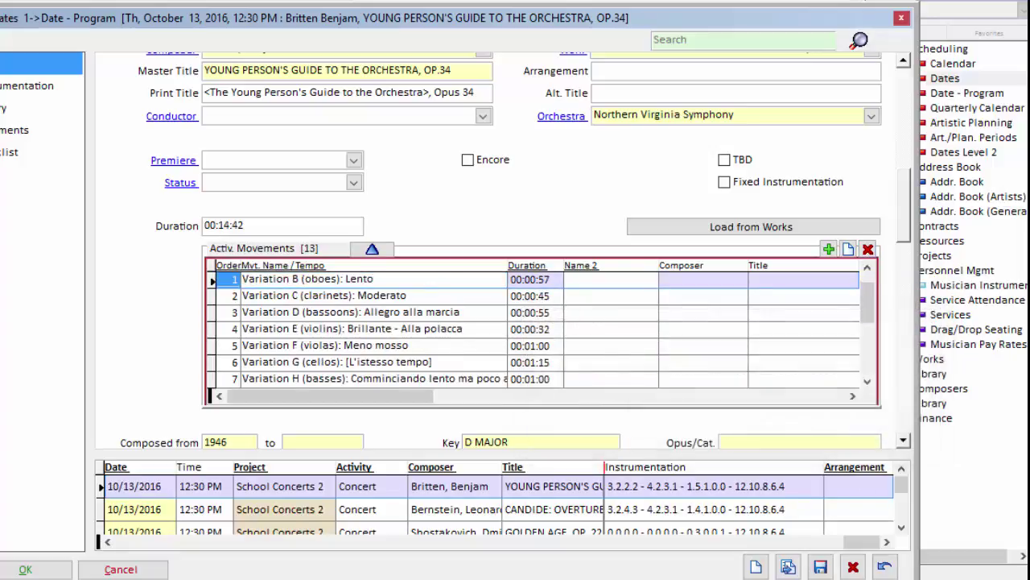
{"action": "left_click", "coordinate": [820, 567]}
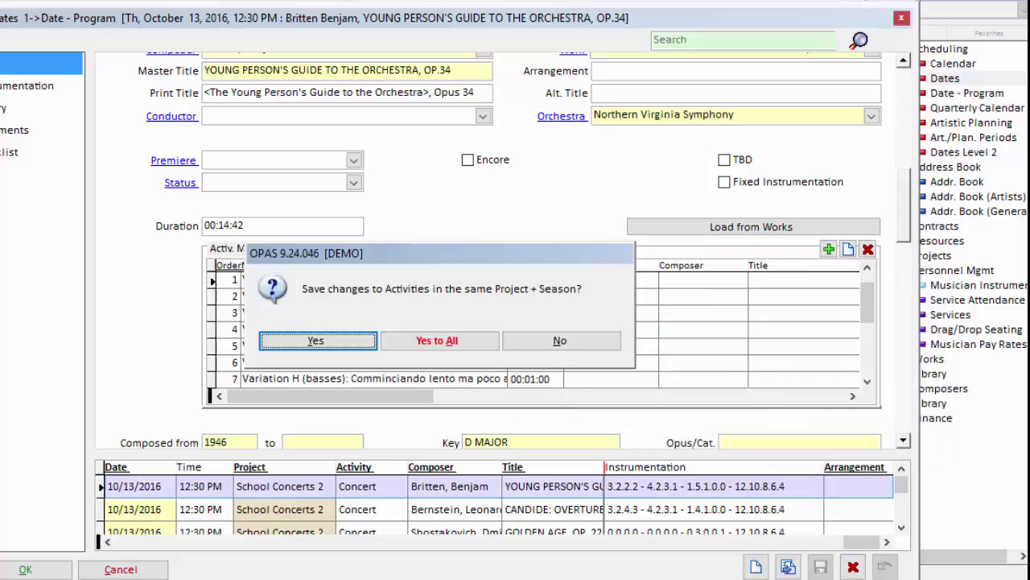
{"action": "left_click", "coordinate": [449, 341]}
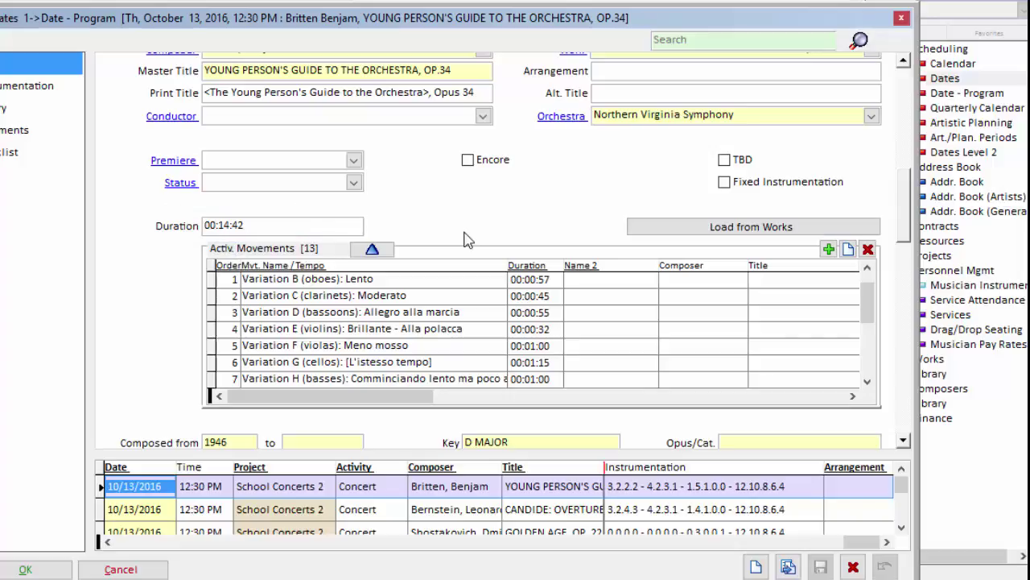
{"action": "scroll", "coordinate": [487, 330], "scroll_direction": "down", "scroll_amount": 2}
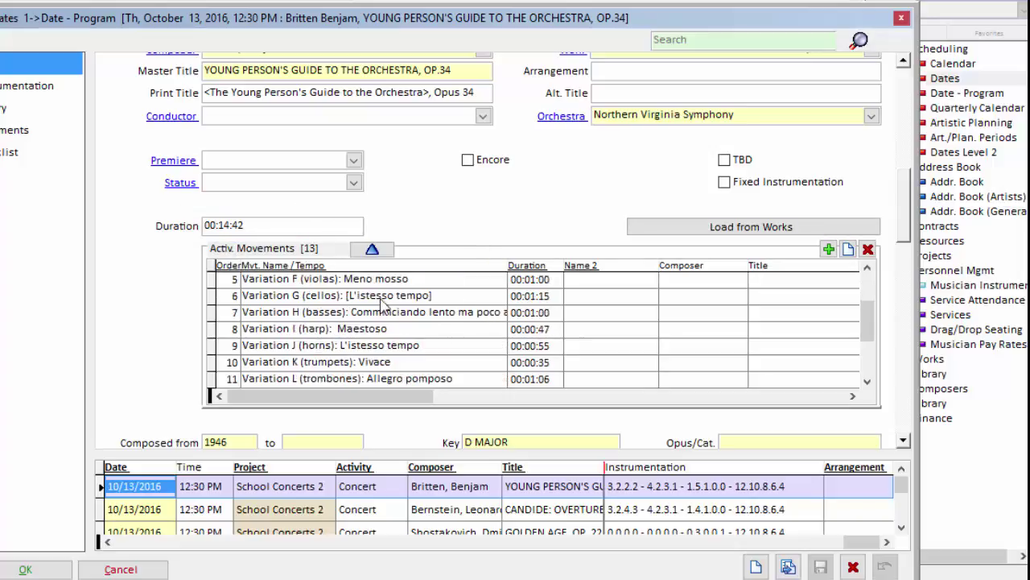
{"action": "left_click", "coordinate": [382, 296]}
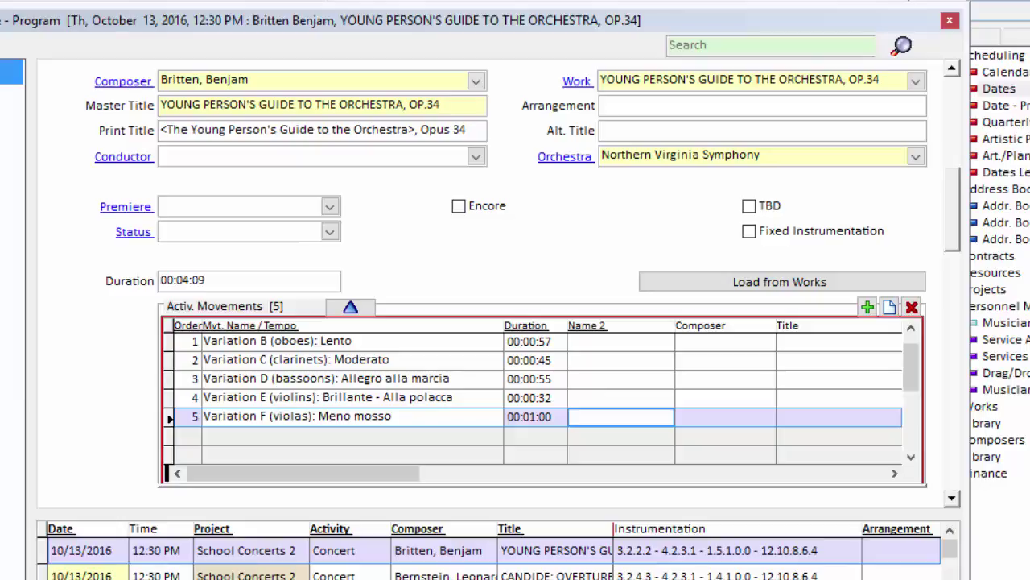
Step: Append 'Variations B through F' to the print title, set alternate title 'Young Person's Guide: B through F', and save for all activities
{"action": "left_click", "coordinate": [417, 130]}
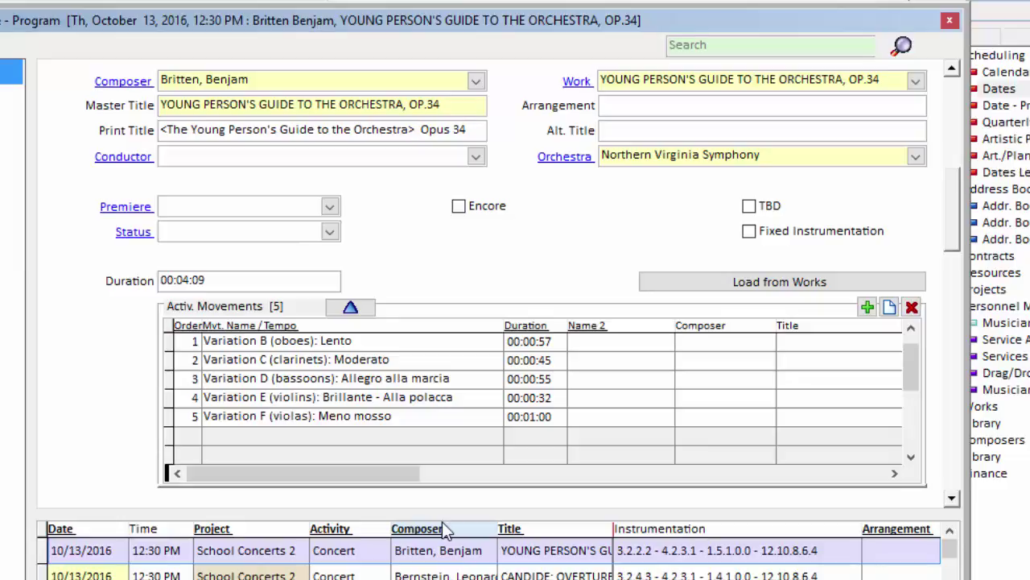
{"action": "type", "text": "Vairaions"}
{"action": "key", "text": "Left"}
{"action": "key", "text": "Left"}
{"action": "key", "text": "Left"}
{"action": "key", "text": "Left"}
{"action": "type", "text": "tB throug"}
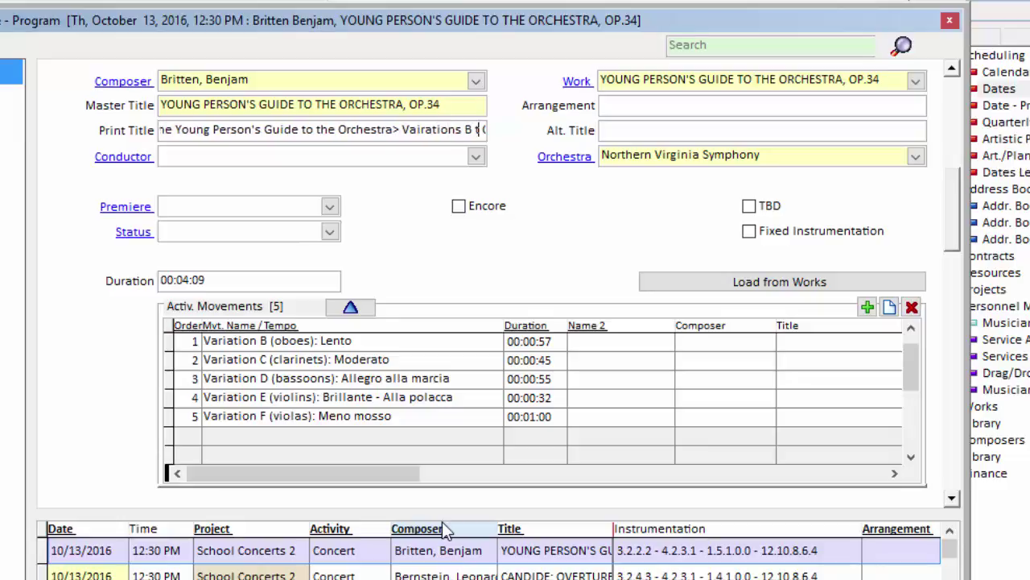
{"action": "type", "text": "h F "}
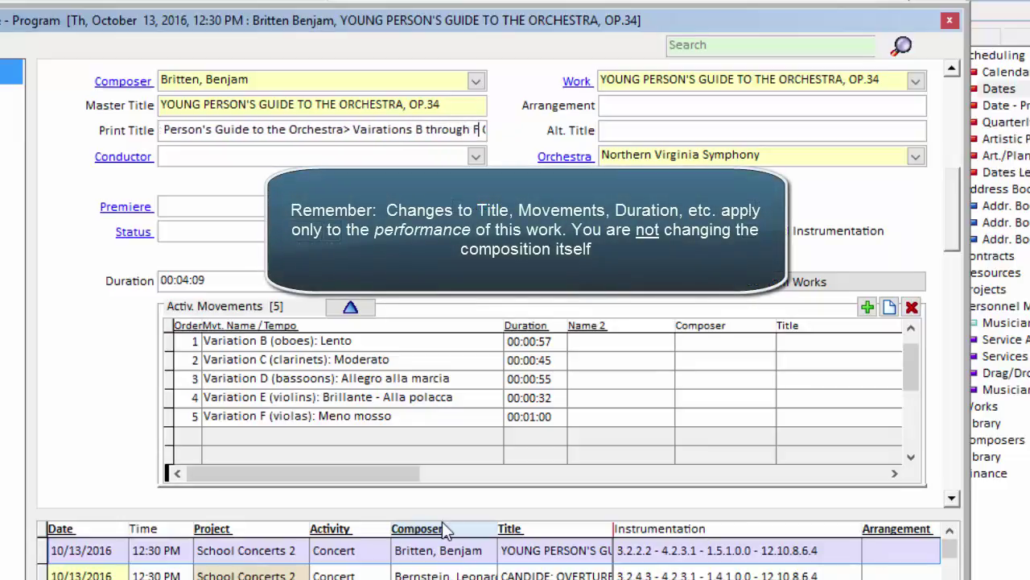
{"action": "type", "text": "u"}
{"action": "type", "text": "4"}
{"action": "key", "text": "Tab"}
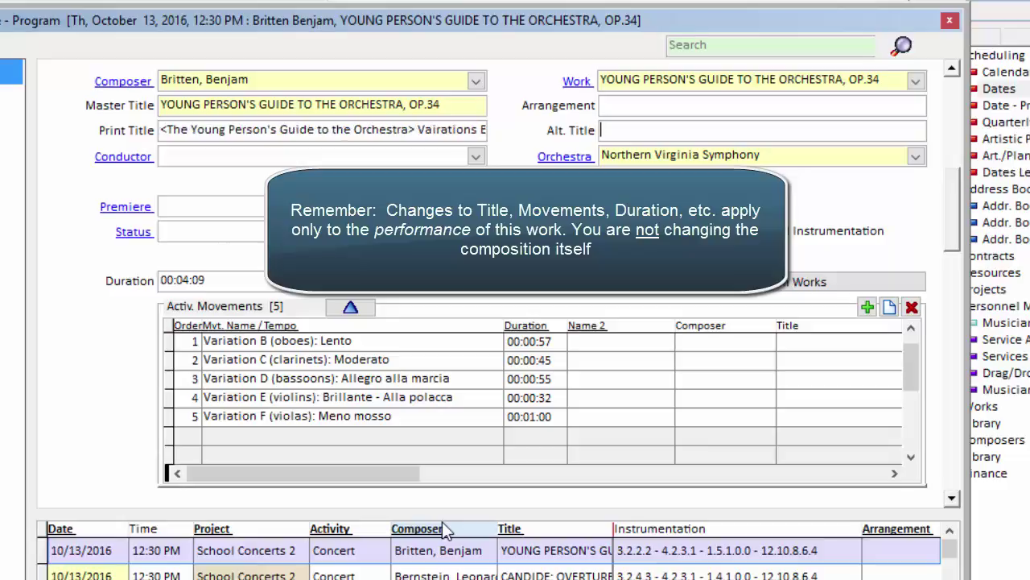
{"action": "type", "text": "Young Person's Gui"}
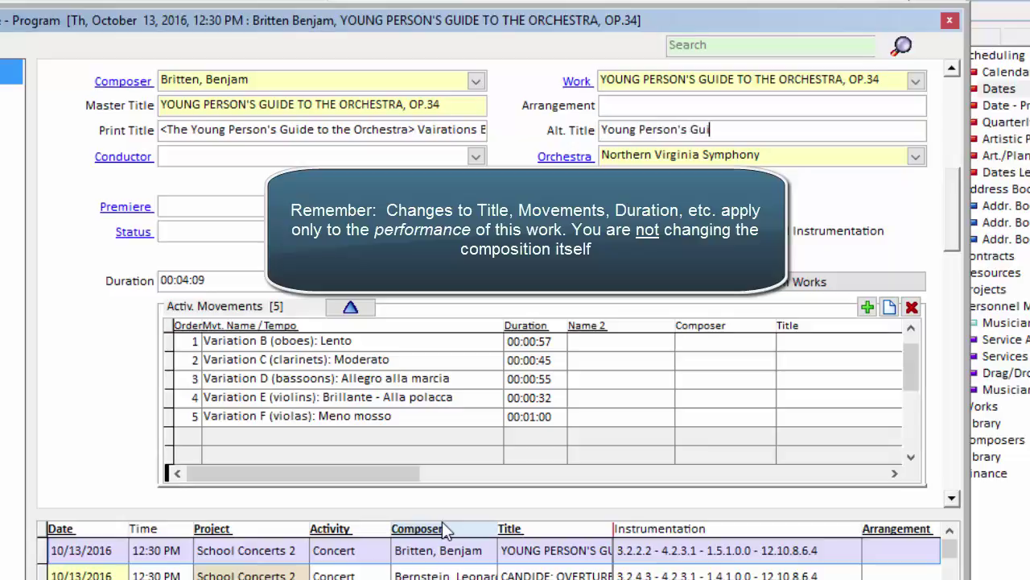
{"action": "type", "text": "de: B through F"}
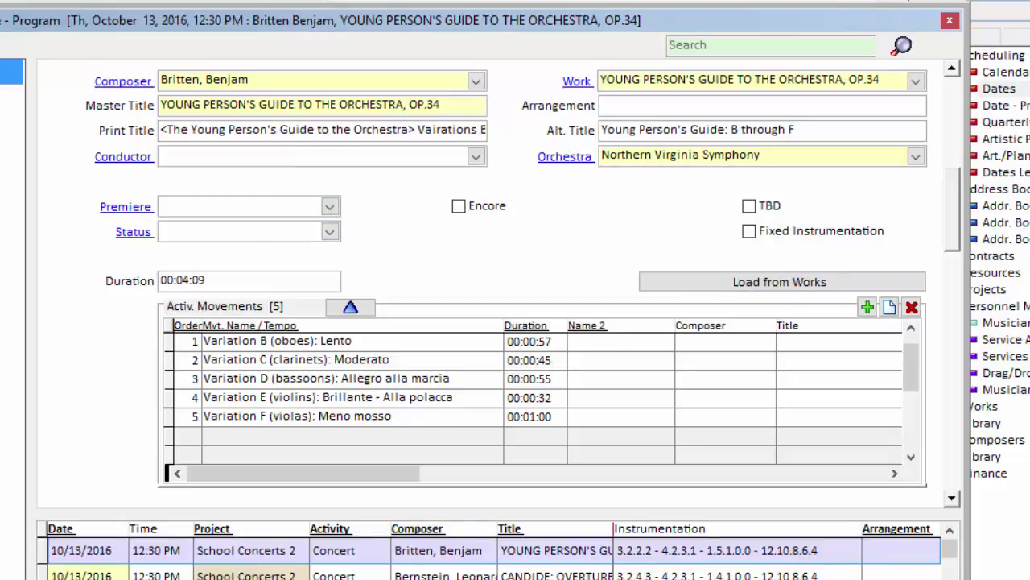
{"action": "key", "text": "ctrl+s"}
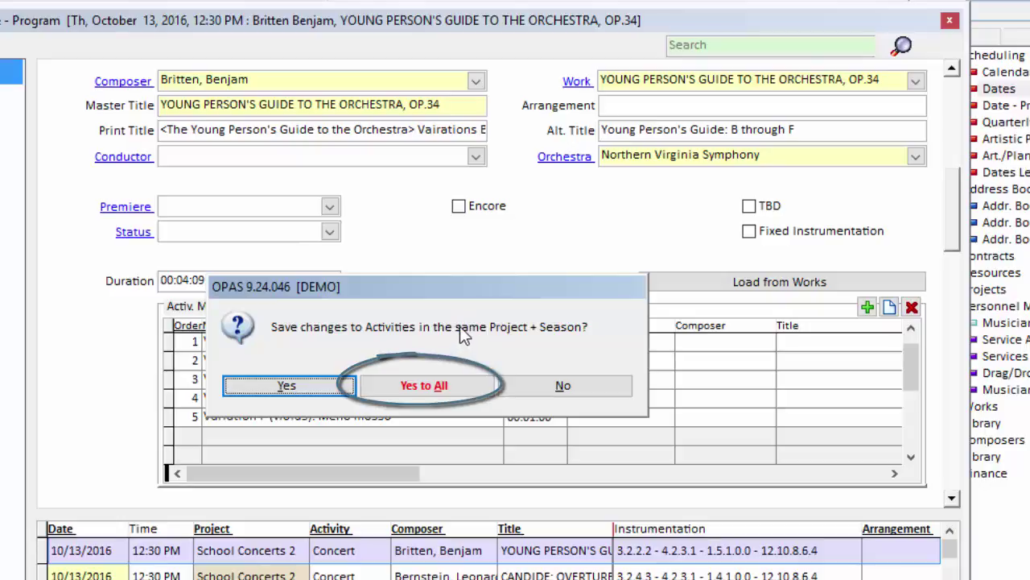
{"action": "left_click", "coordinate": [445, 386]}
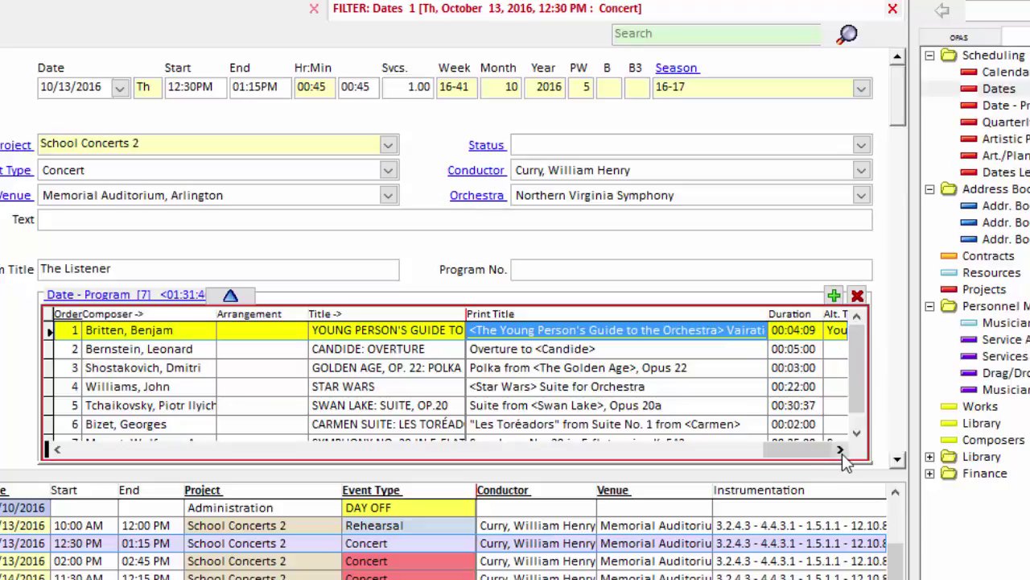
{"action": "left_click", "coordinate": [841, 451]}
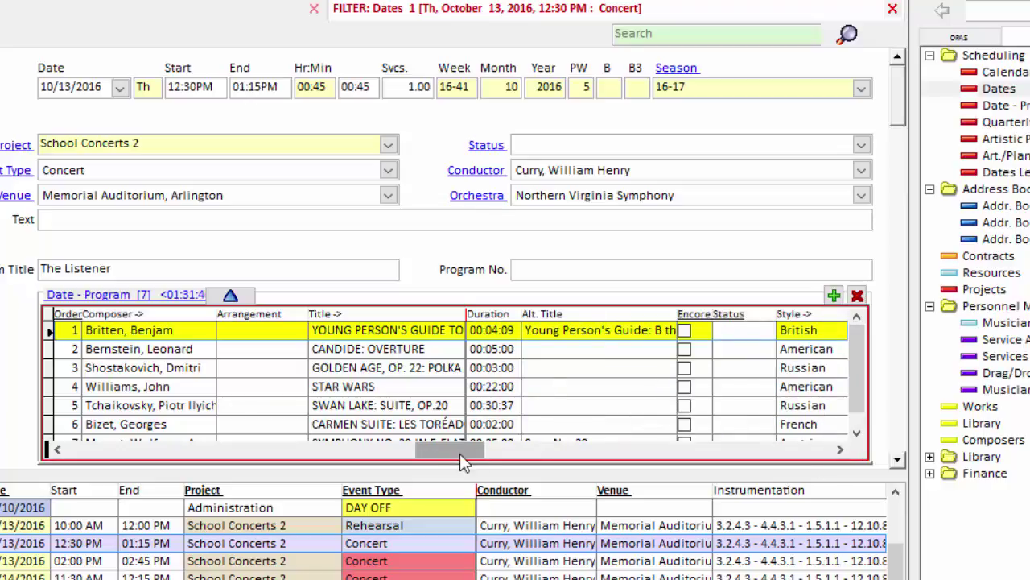
{"action": "left_click_drag", "start_coordinate": [438, 456], "coordinate": [101, 456]}
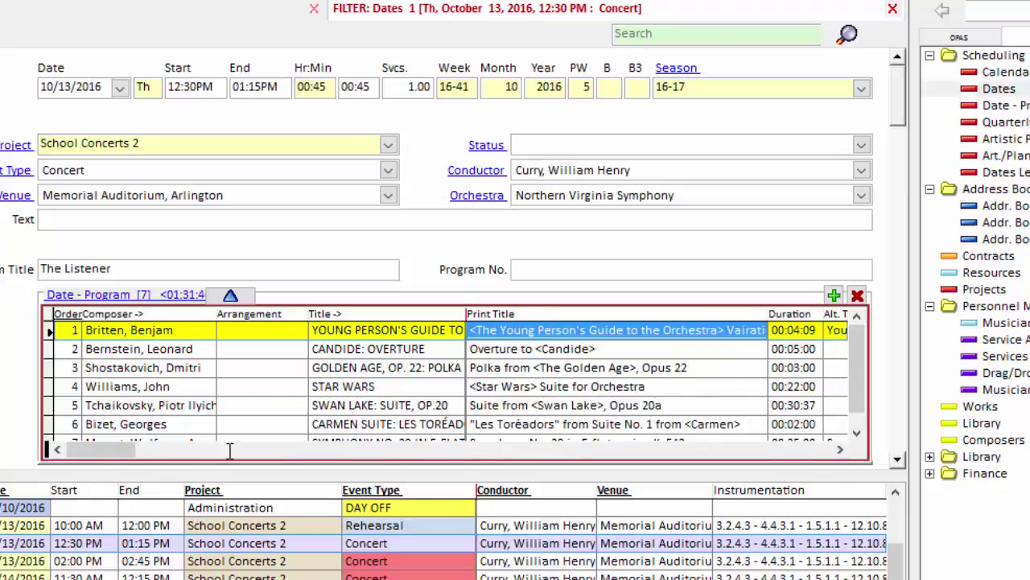
{"action": "left_click", "coordinate": [381, 330]}
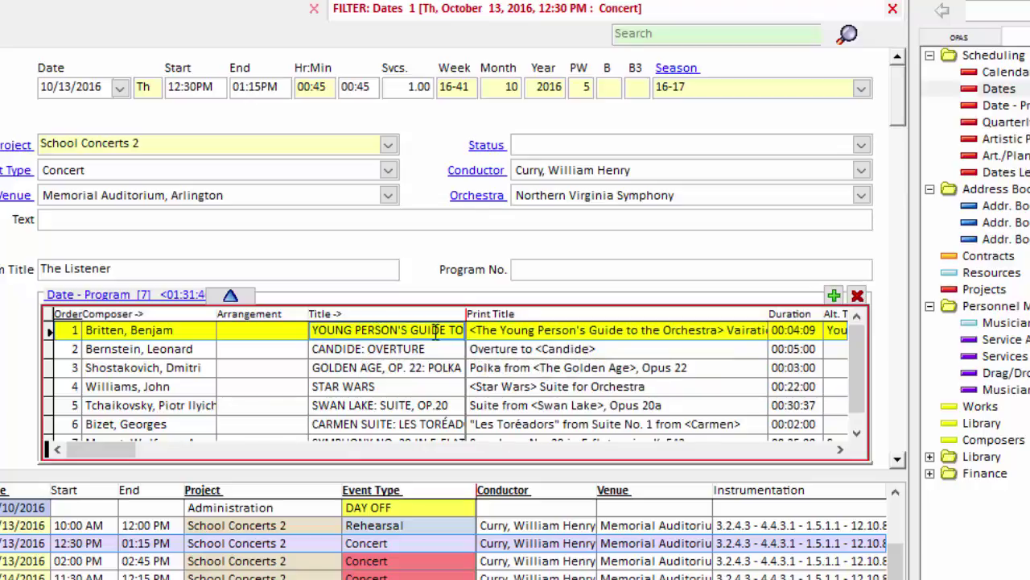
{"action": "double_click", "coordinate": [487, 332]}
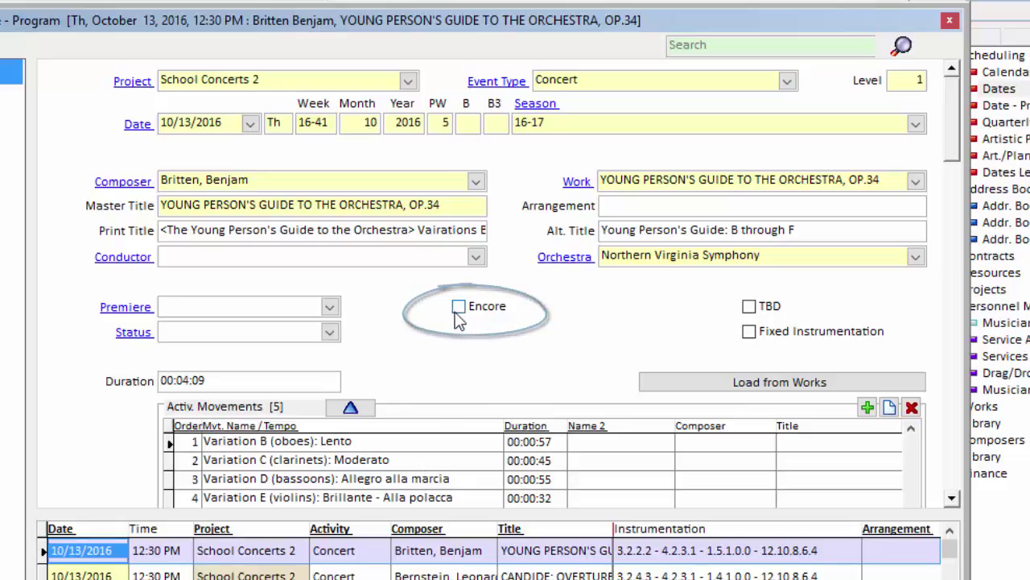
{"action": "left_click", "coordinate": [331, 306]}
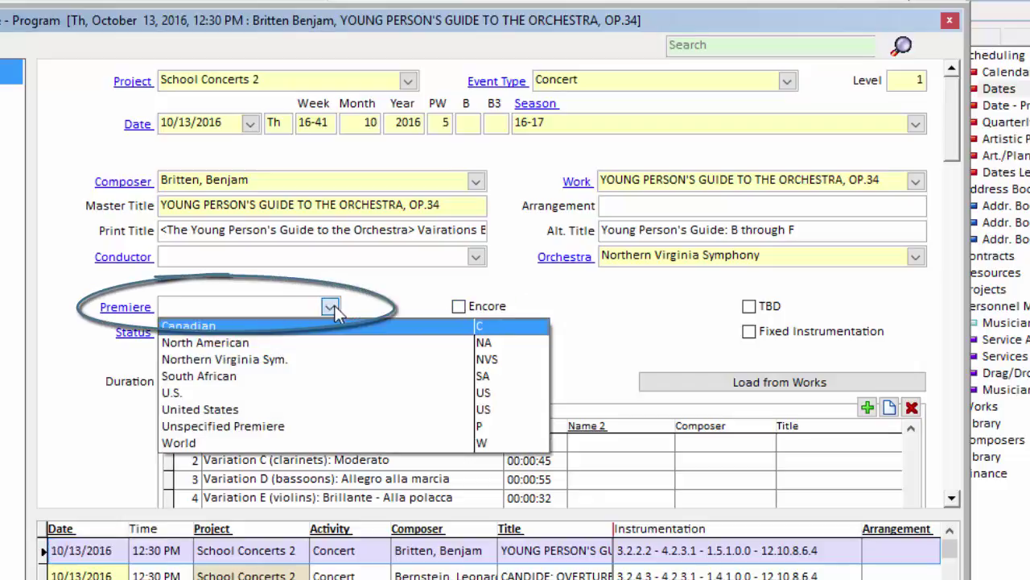
{"action": "left_click", "coordinate": [412, 298]}
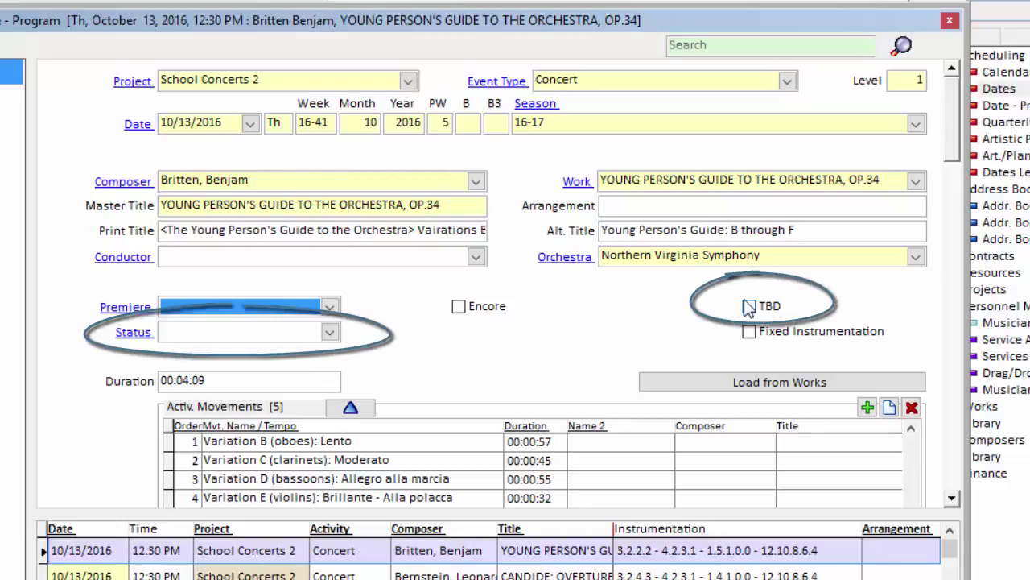
{"action": "left_click", "coordinate": [335, 332]}
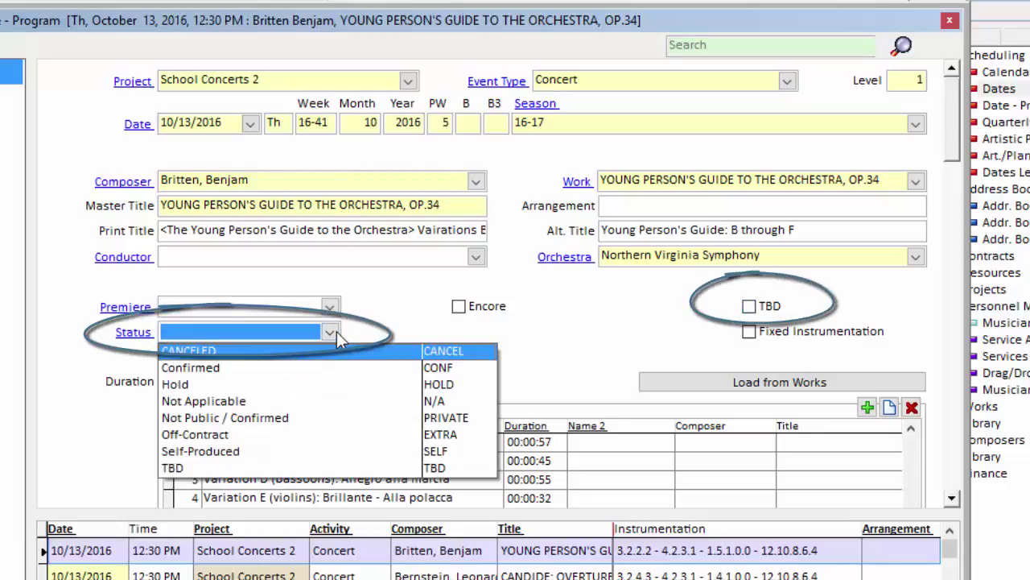
{"action": "left_click", "coordinate": [335, 332]}
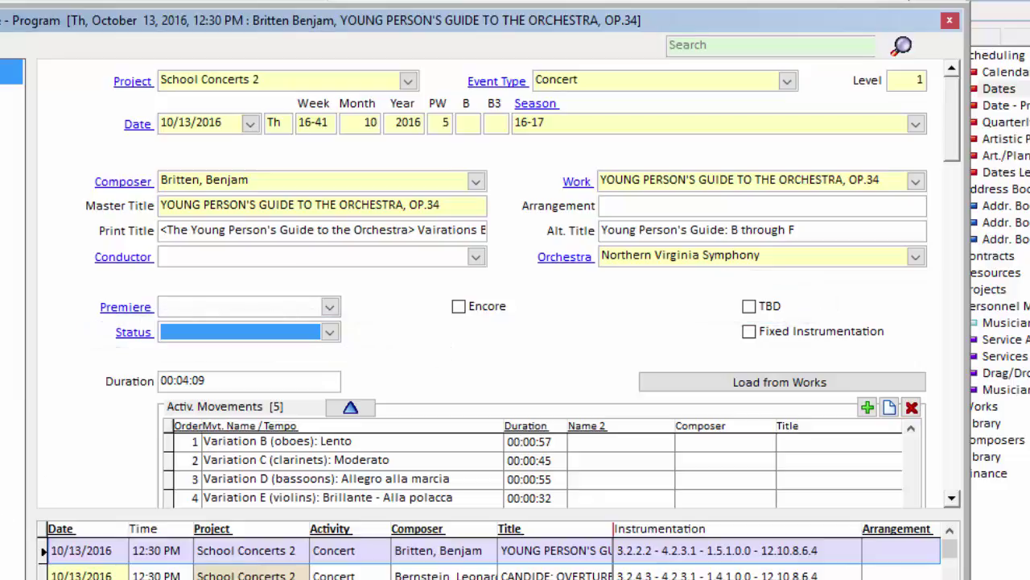
{"action": "key", "text": "Escape"}
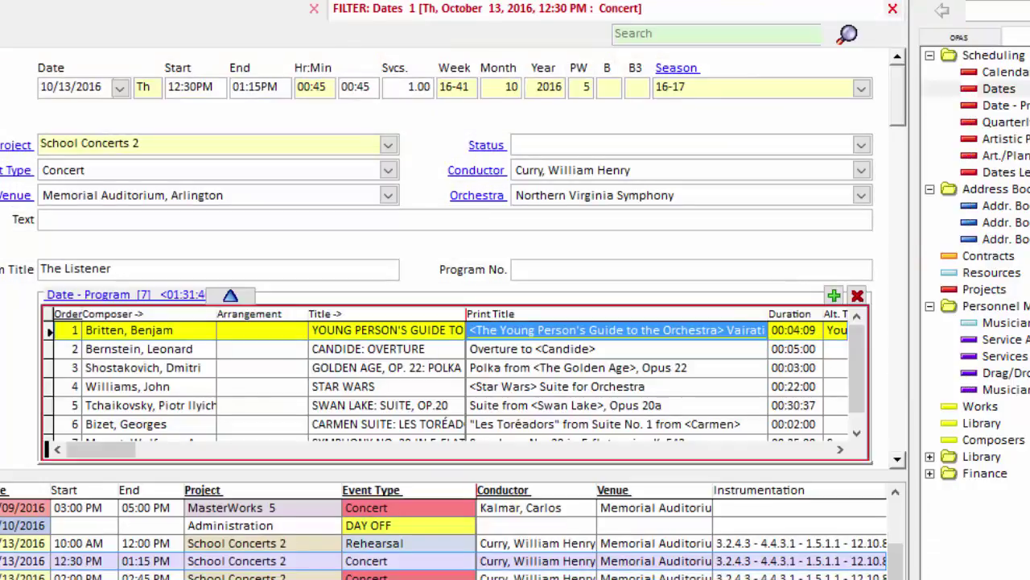